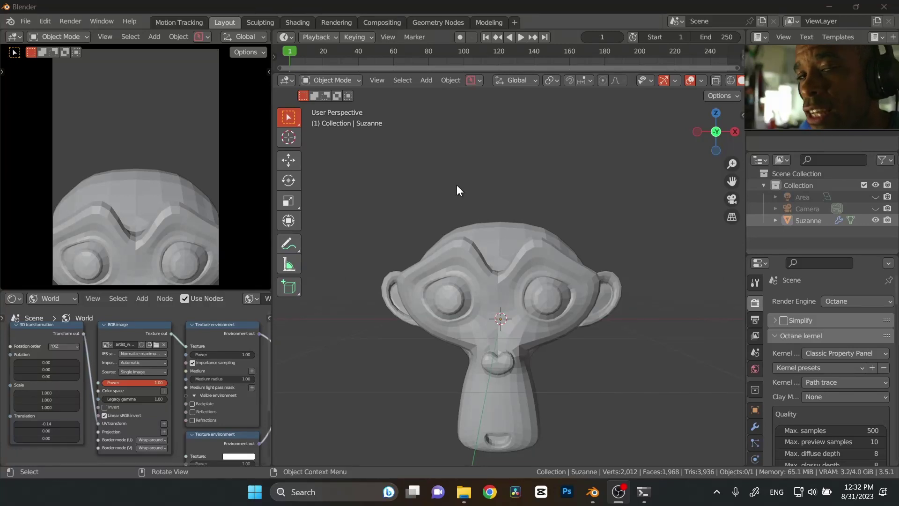
Try appending the Plastic node group from the NodeTree data of Octane Plastic.blend, and cancel the import
click(23, 22)
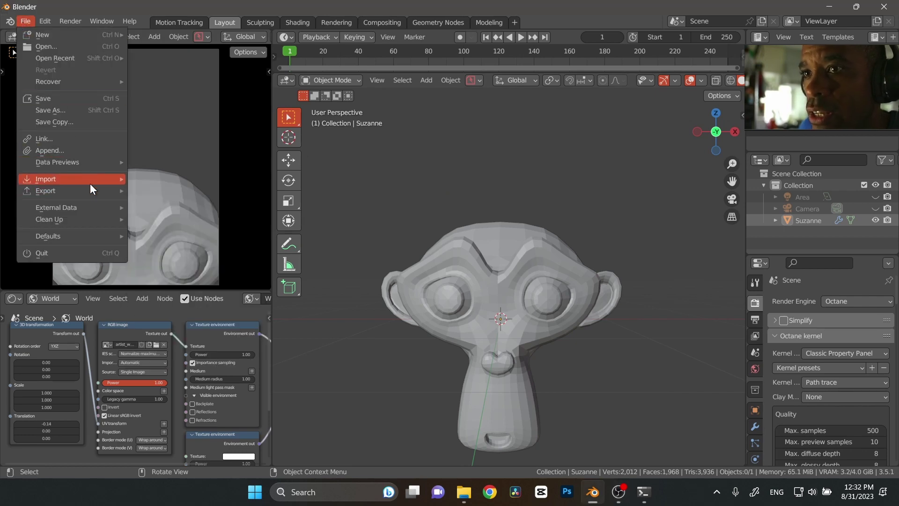
click(89, 151)
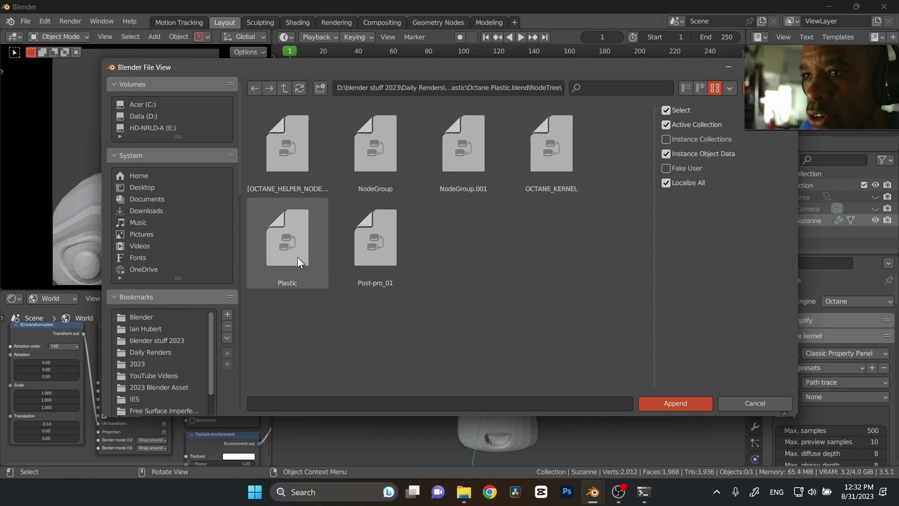
click(285, 88)
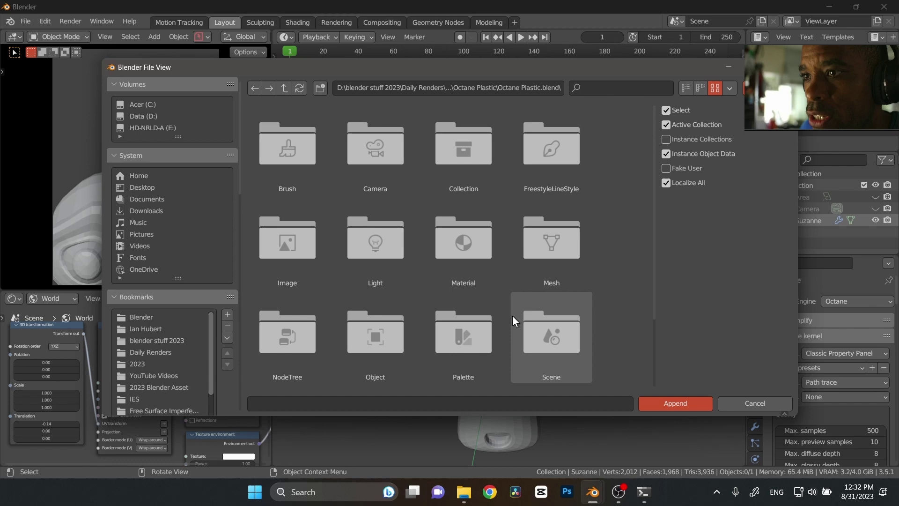
click(279, 343)
double_click(279, 344)
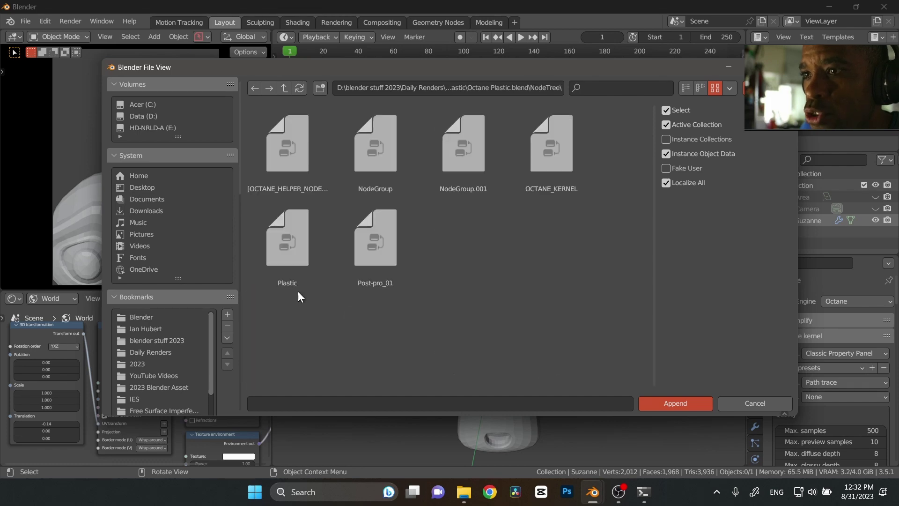
click(296, 261)
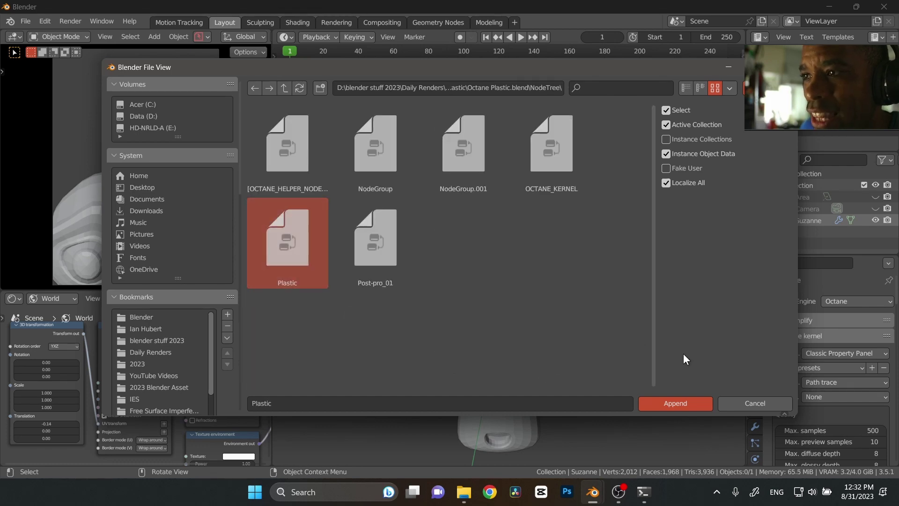
click(749, 404)
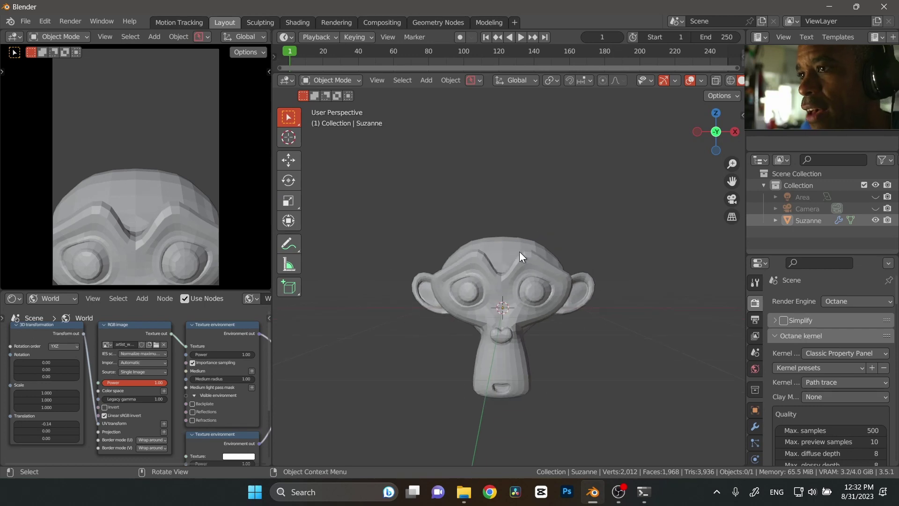
Select the Suzanne head and create a new material for it in the Shading workspace
middle_drag(535, 292, 509, 305)
click(510, 282)
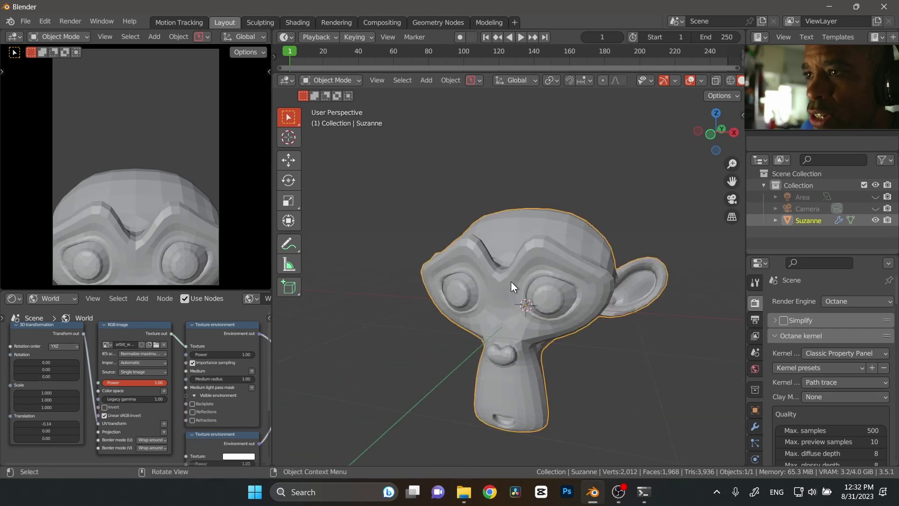
click(310, 20)
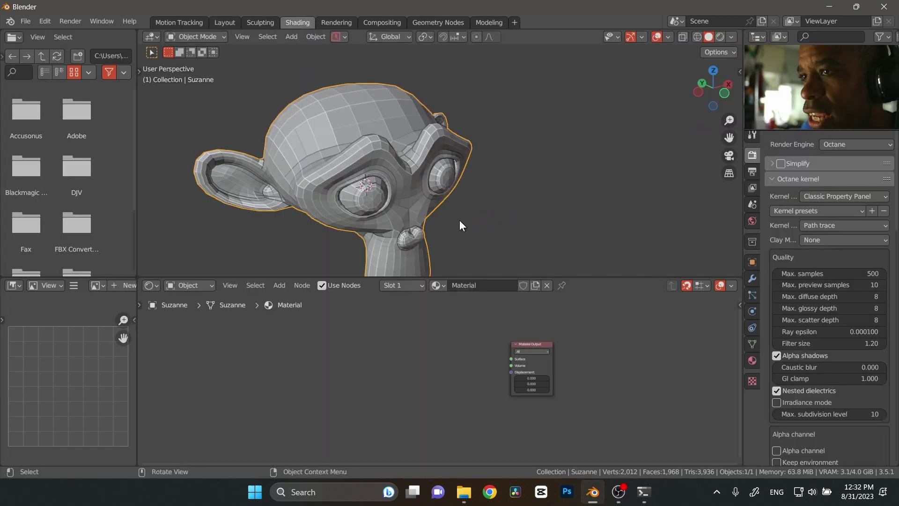
middle_drag(460, 225, 461, 279)
click(535, 285)
middle_drag(528, 362, 578, 337)
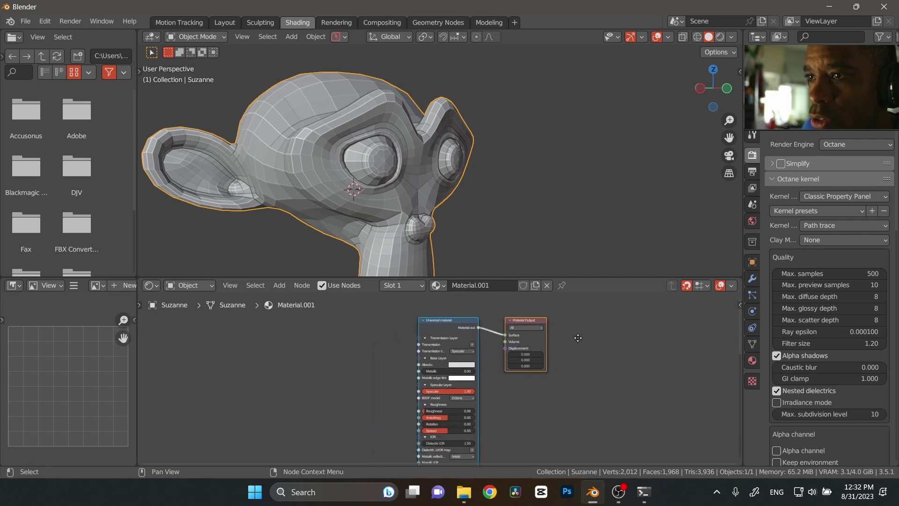
Add the Plastic node group to the material and delete the Universal material node
click(277, 285)
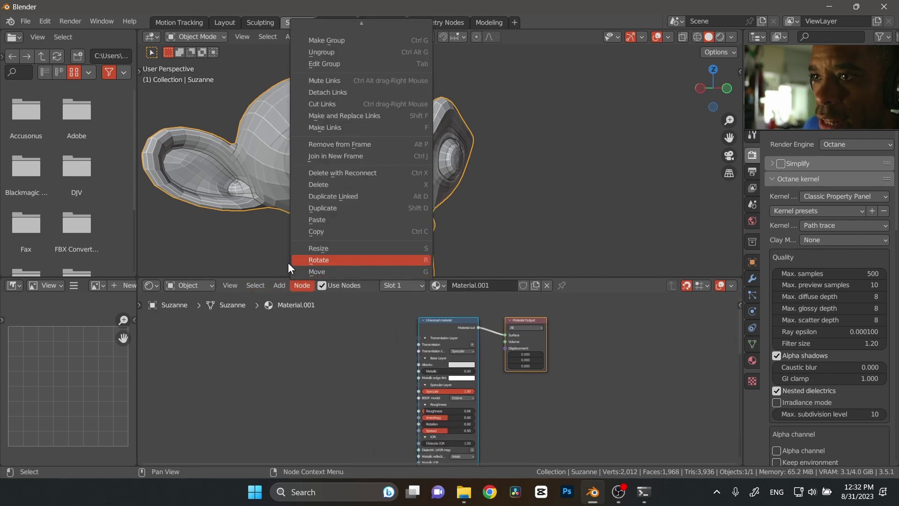
click(276, 285)
mouse_move(300, 234)
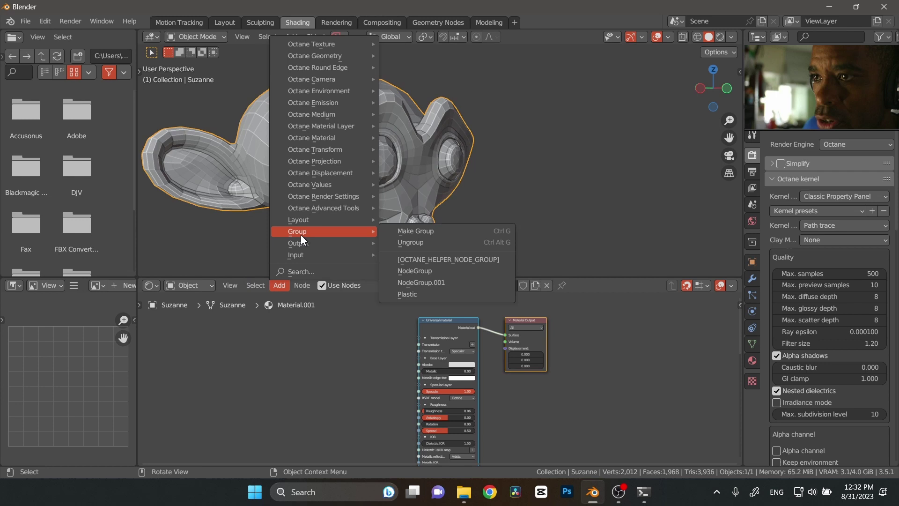
click(425, 292)
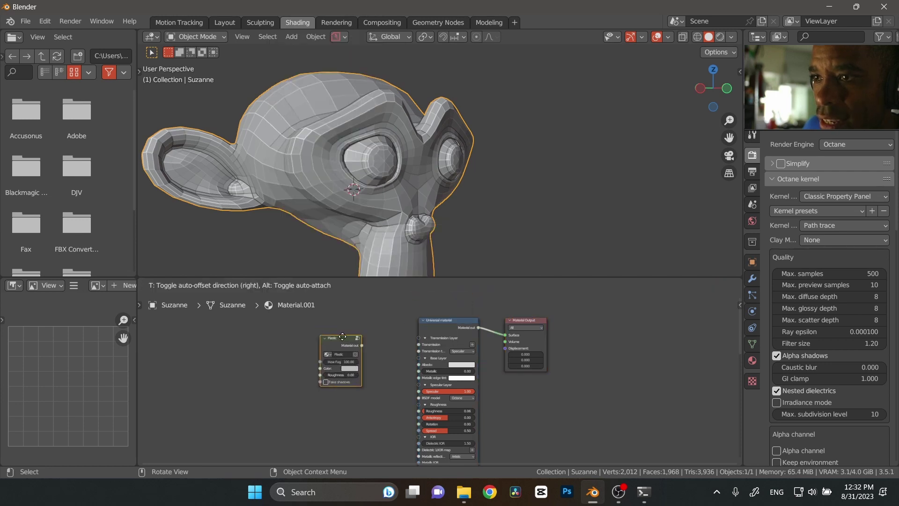
click(375, 339)
key(x)
scroll(424, 335, up, 3)
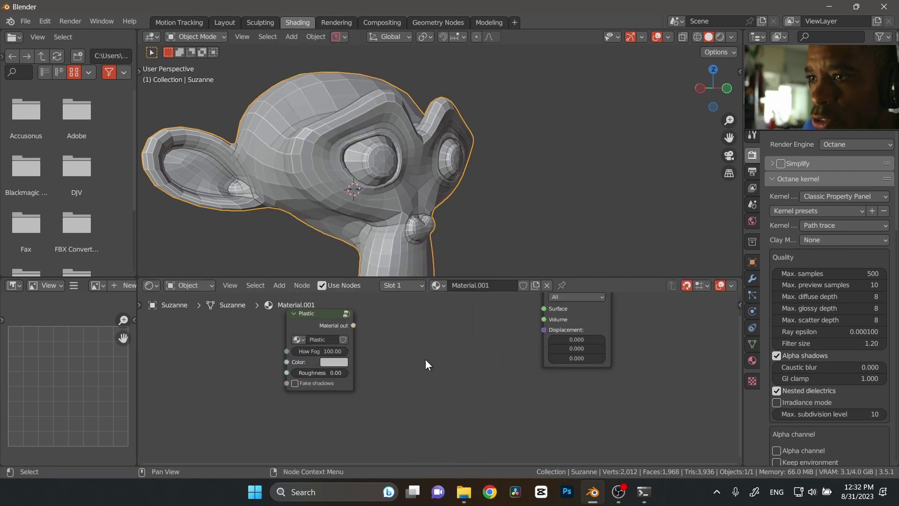
Connect the Plastic node's Material out to the Material Output's Surface, and move the Plastic node closer and widen it
drag(352, 375, 571, 355)
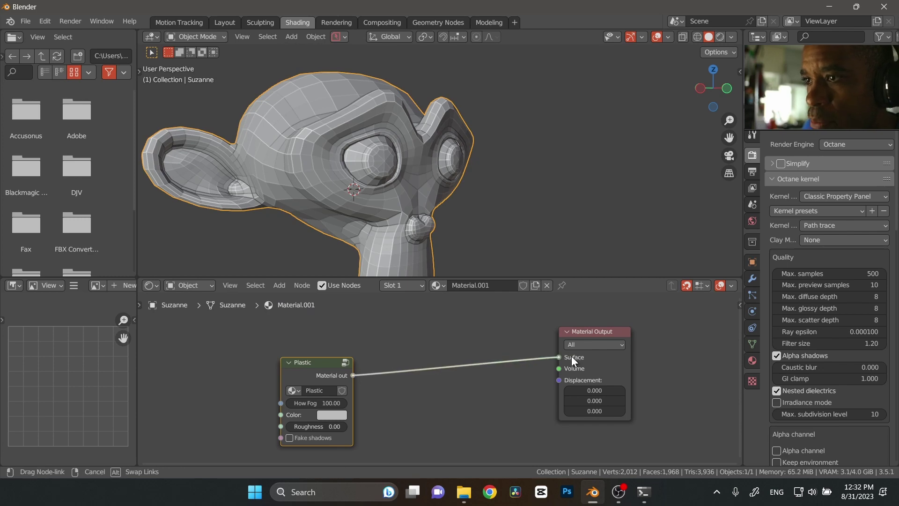
drag(354, 360, 436, 336)
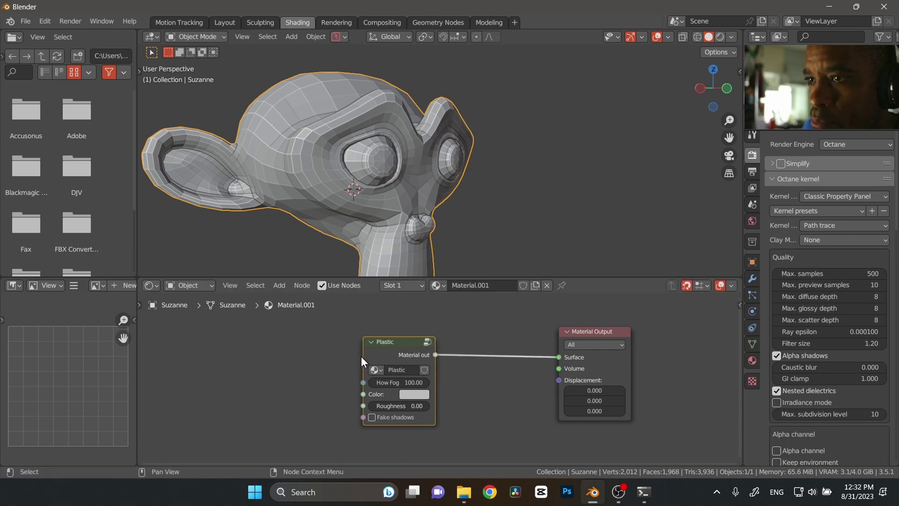
drag(364, 357, 347, 356)
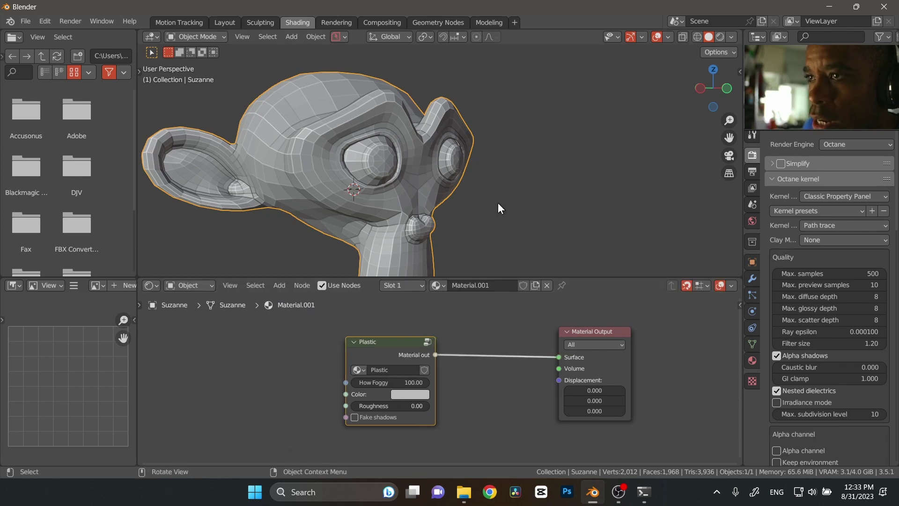
Switch the viewport to rendered shading to preview the plastic material on Suzanne
click(720, 37)
mouse_move(366, 258)
middle_down()
mouse_move(403, 294)
mouse_move(347, 150)
middle_up()
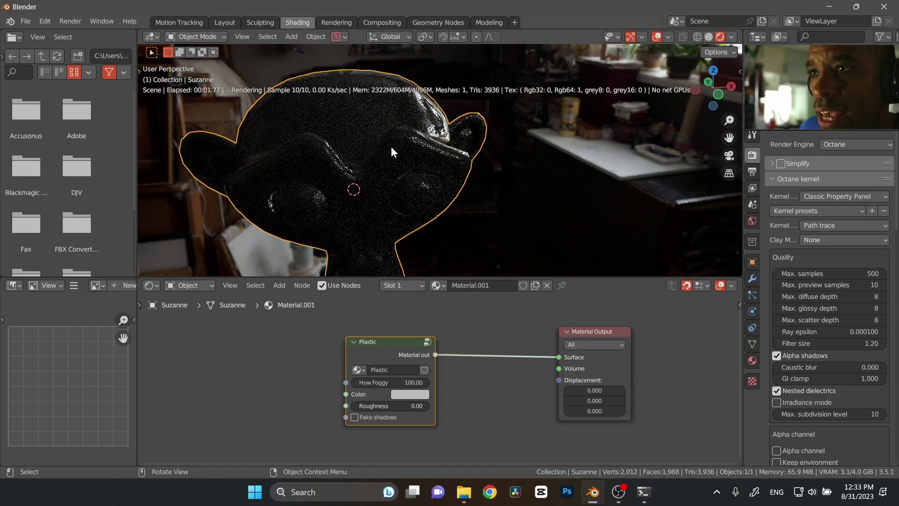
middle_drag(393, 144, 410, 161)
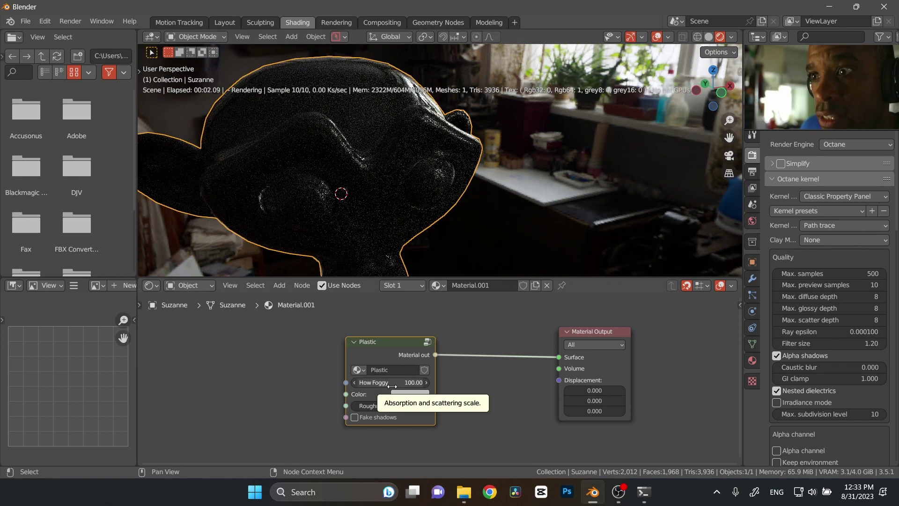
Set the Plastic node's How Foggy value to 1 and inspect Suzanne's ear up close in the render
click(392, 386)
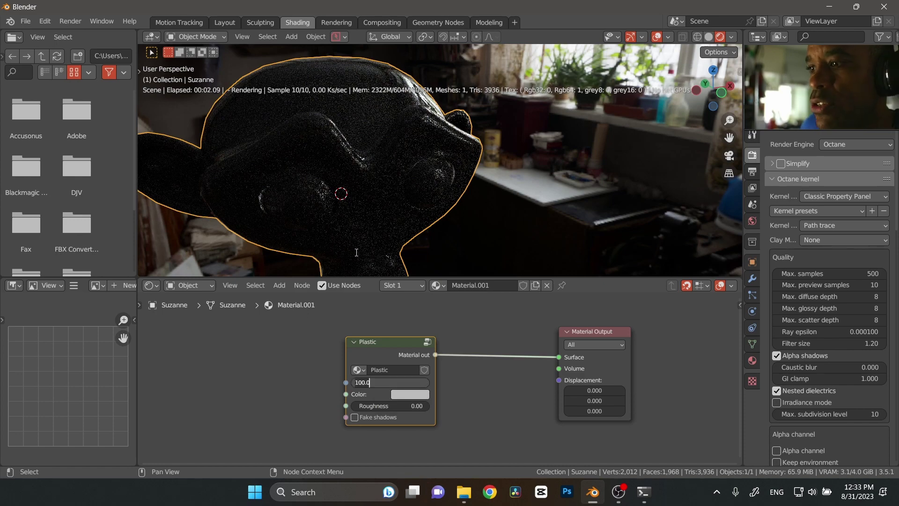
key(BackSpace)
key(BackSpace)
key(BackSpace)
key(BackSpace)
key(Return)
middle_drag(355, 251, 497, 208)
scroll(495, 206, up, 2)
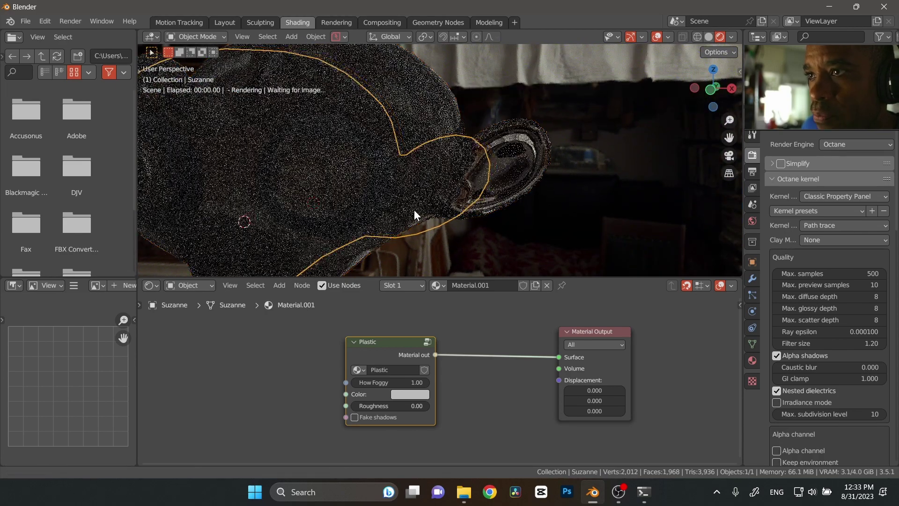
scroll(448, 211, up, 2)
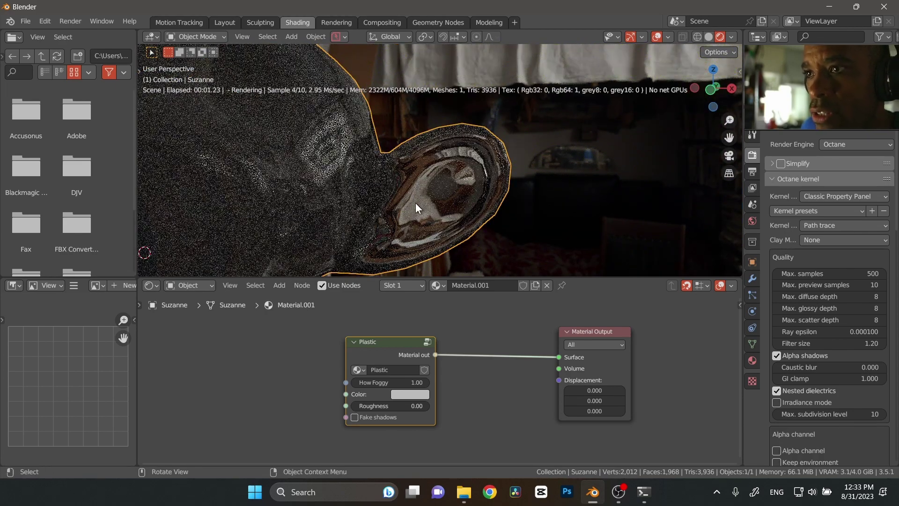
Set the Plastic node's How Foggy value to 10
click(398, 381)
text(1.0)
key(Return)
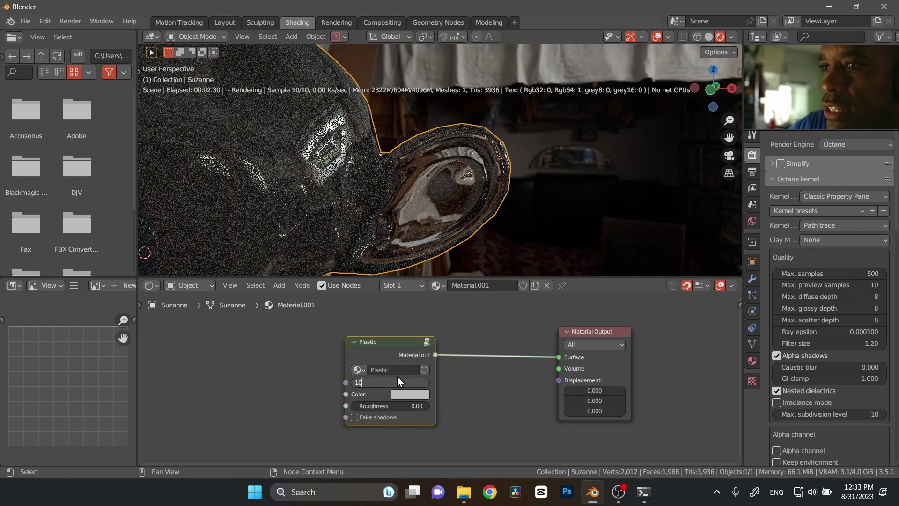
click(397, 381)
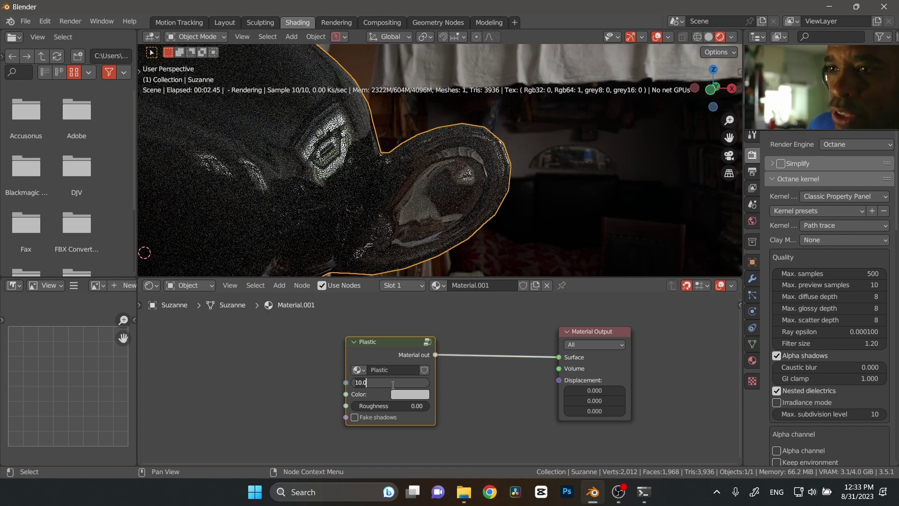
key(Return)
Try different colours on the Plastic node and settle on a pale teal
click(424, 393)
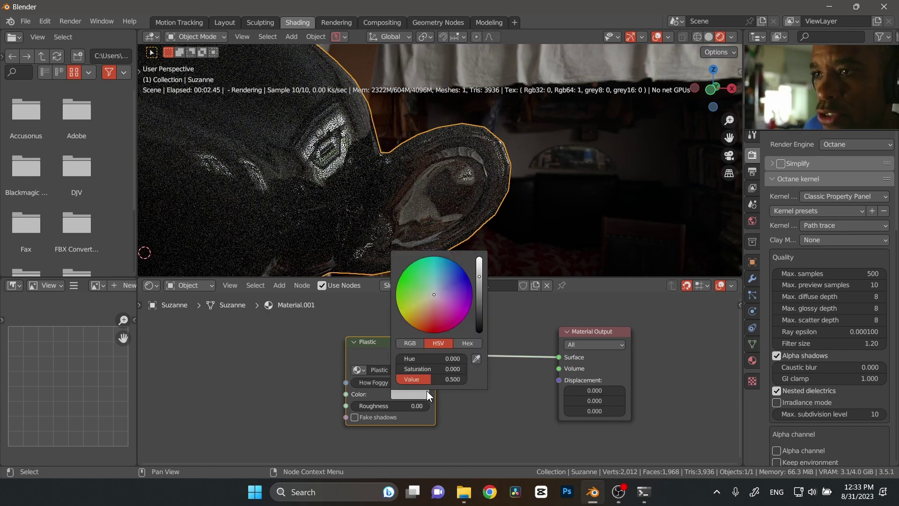
click(436, 279)
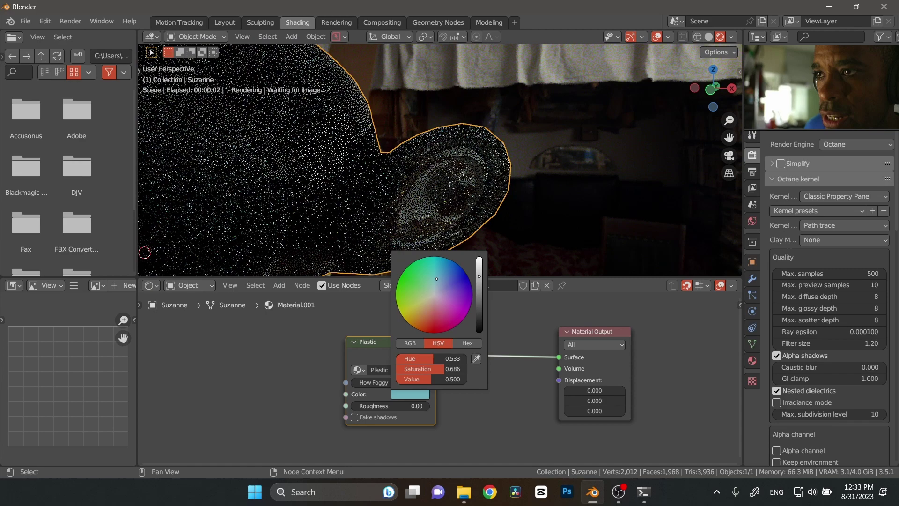
drag(436, 279, 460, 308)
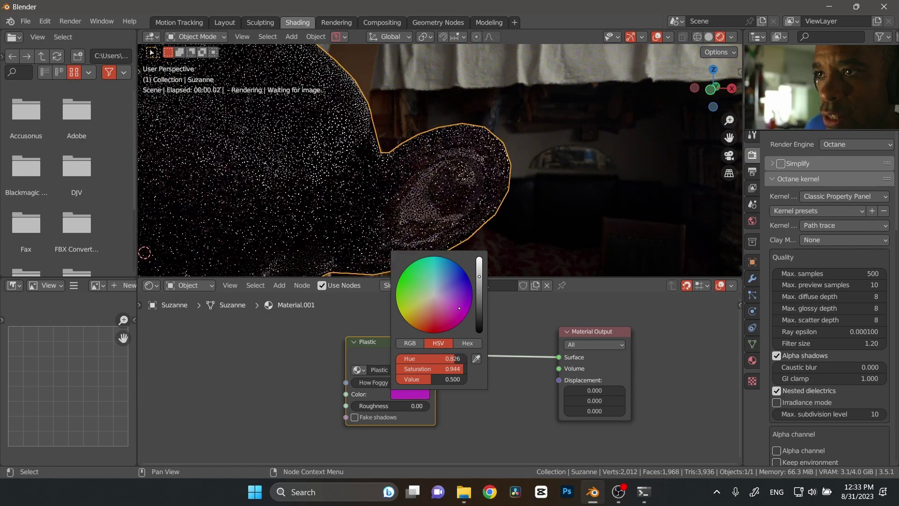
click(434, 286)
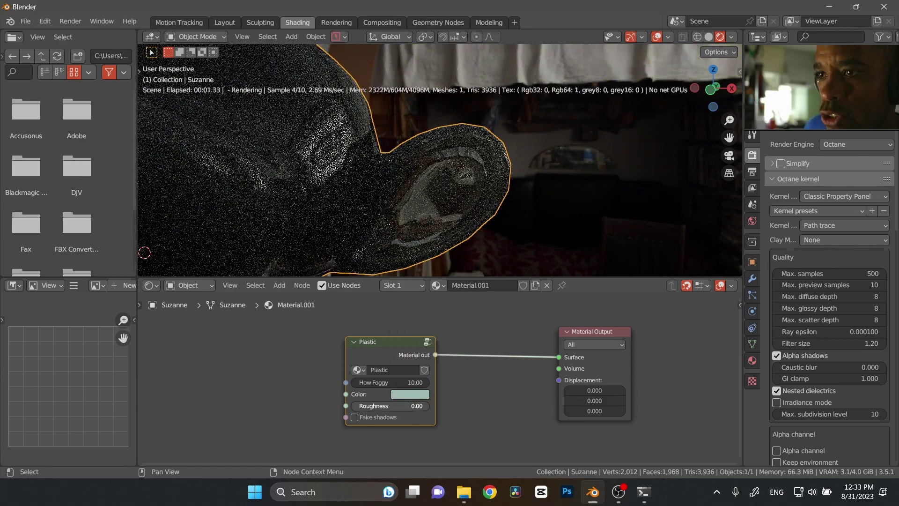
Try a Roughness of 1 on the Plastic node and set it back to 0
click(414, 405)
text(1)
key(Return)
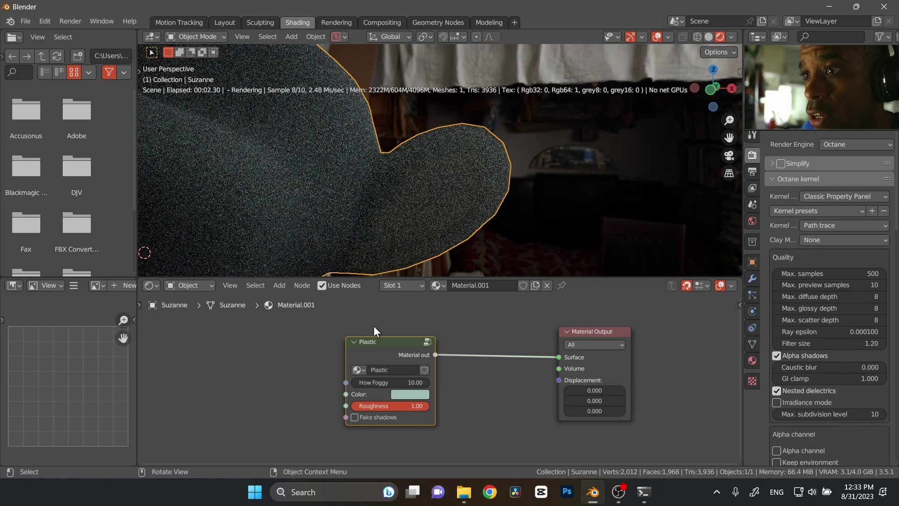
click(410, 406)
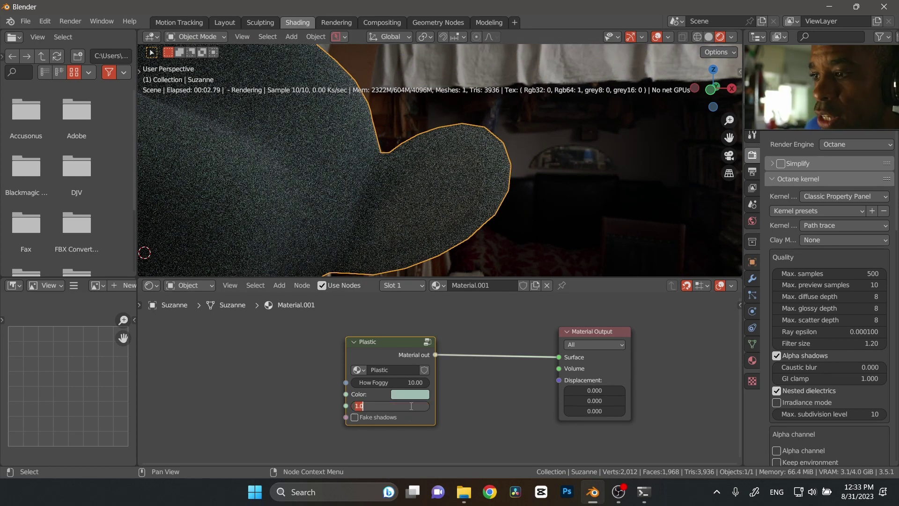
key(Return)
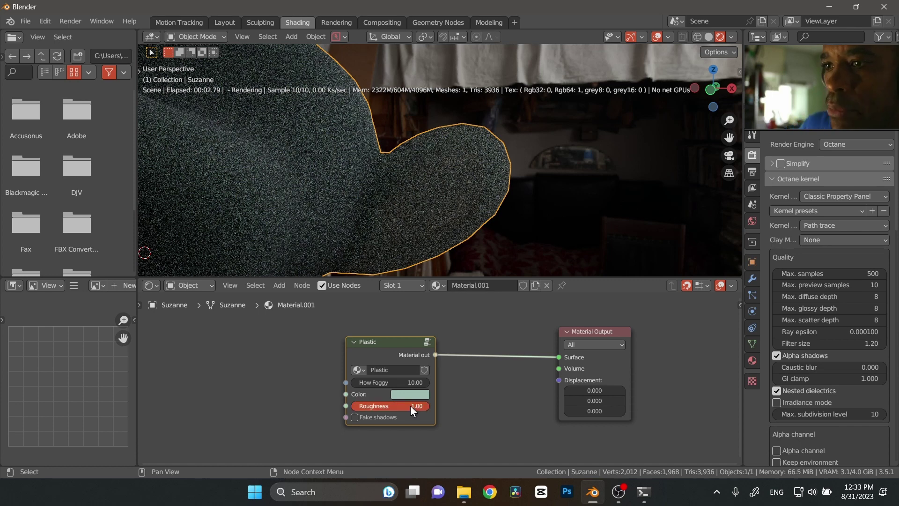
click(410, 405)
text(0)
key(Return)
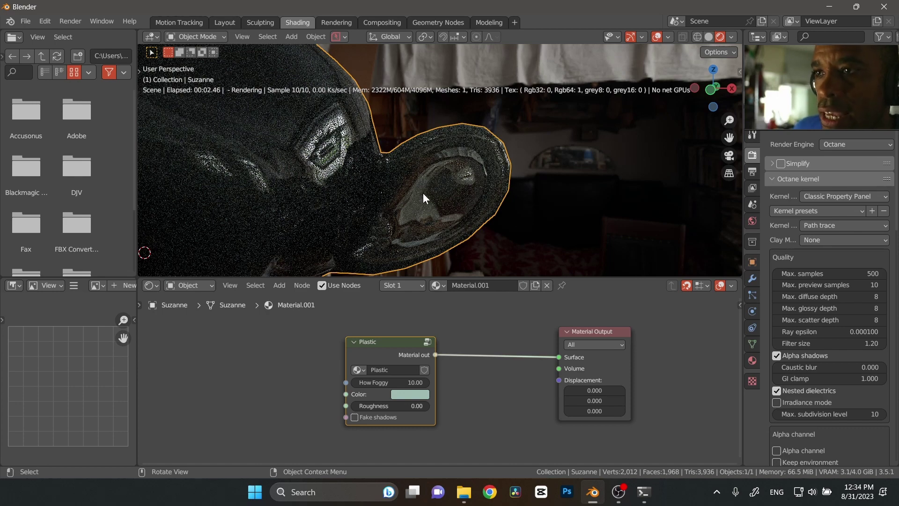
Enable Fake shadows on the Plastic node
middle_drag(364, 177, 387, 190)
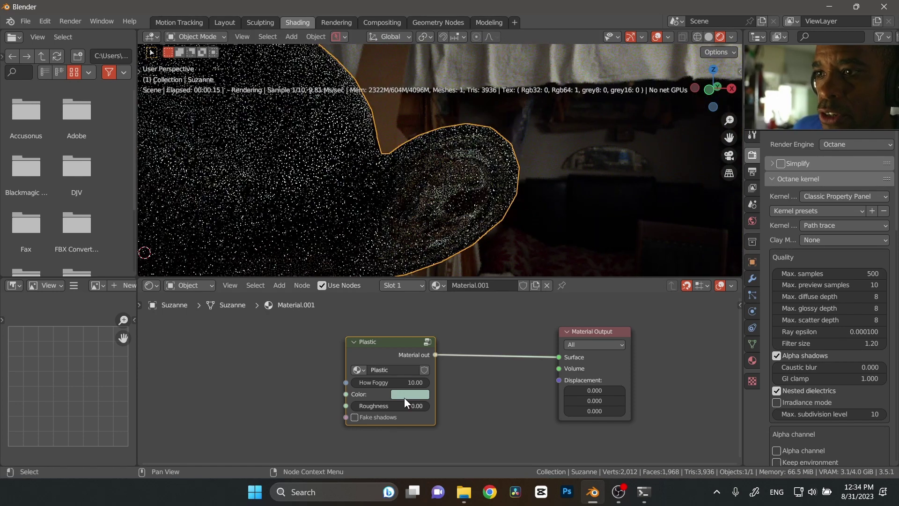
click(355, 417)
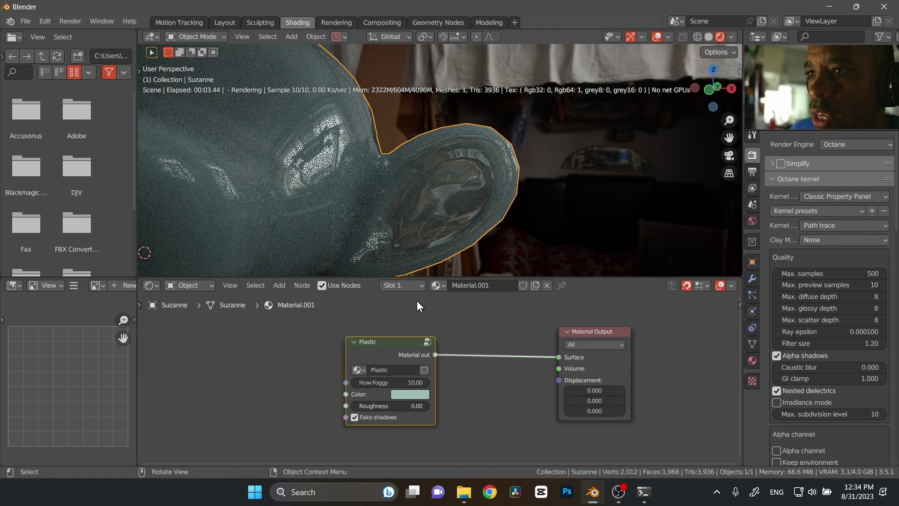
Set the Plastic node's How Foggy value to 1
click(409, 386)
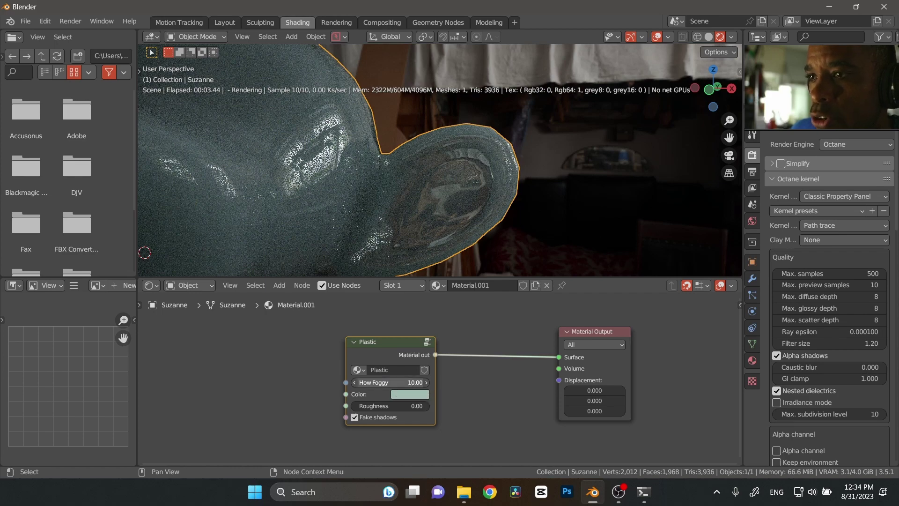
click(411, 385)
key(BackSpace)
key(BackSpace)
key(BackSpace)
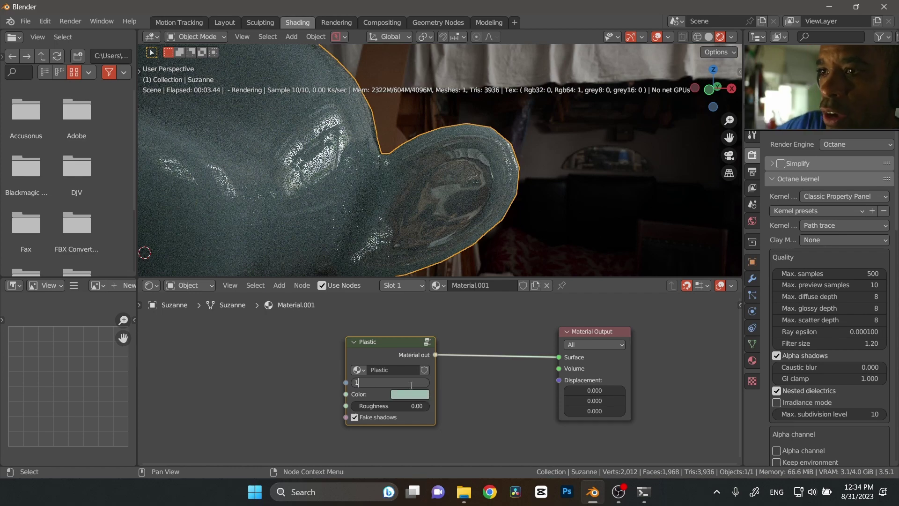
key(Return)
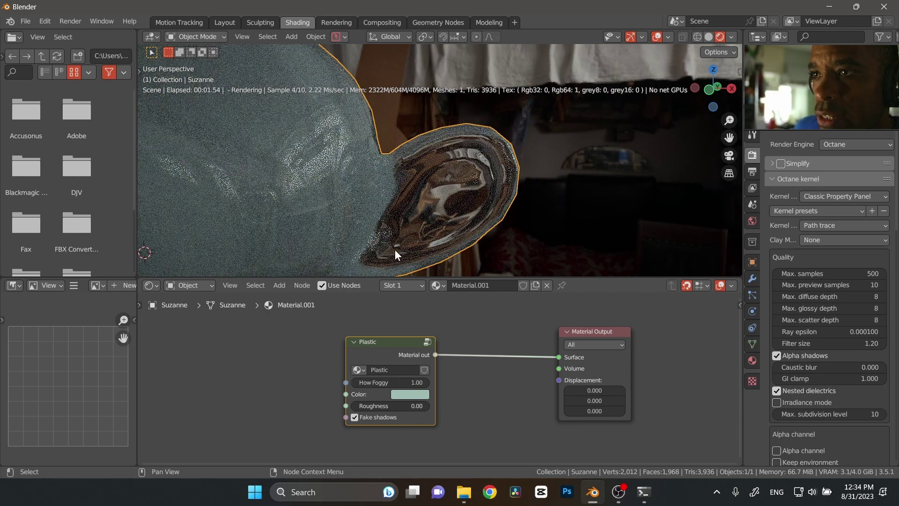
Set the Plastic node's Roughness to 0.5
click(396, 406)
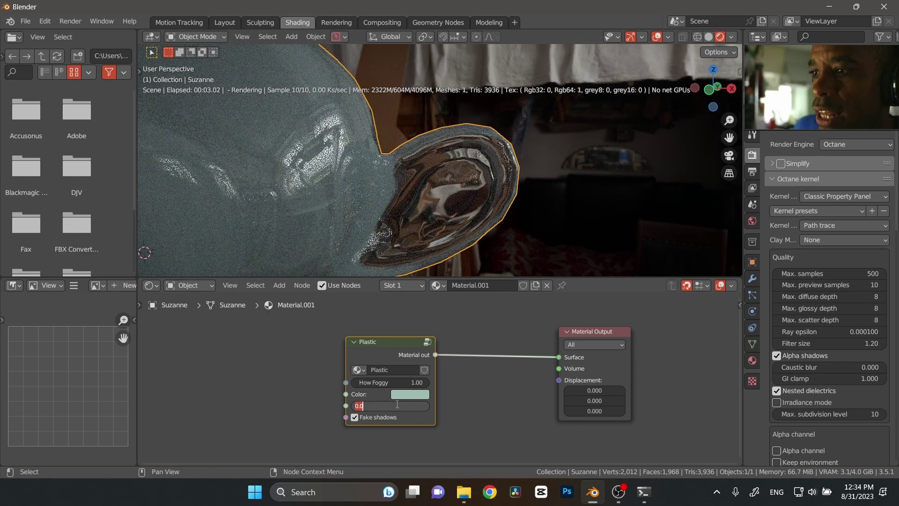
text(.5)
key(Return)
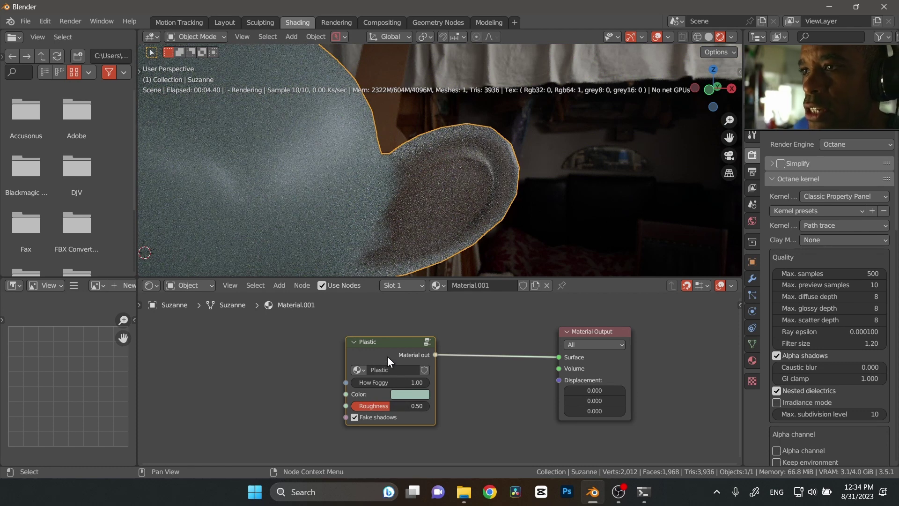
Inside the maximized Plastic node group, nudge the Scattering node and place Group Output beside the Specular material's output, then return to the full workspace
key(ctrl+space)
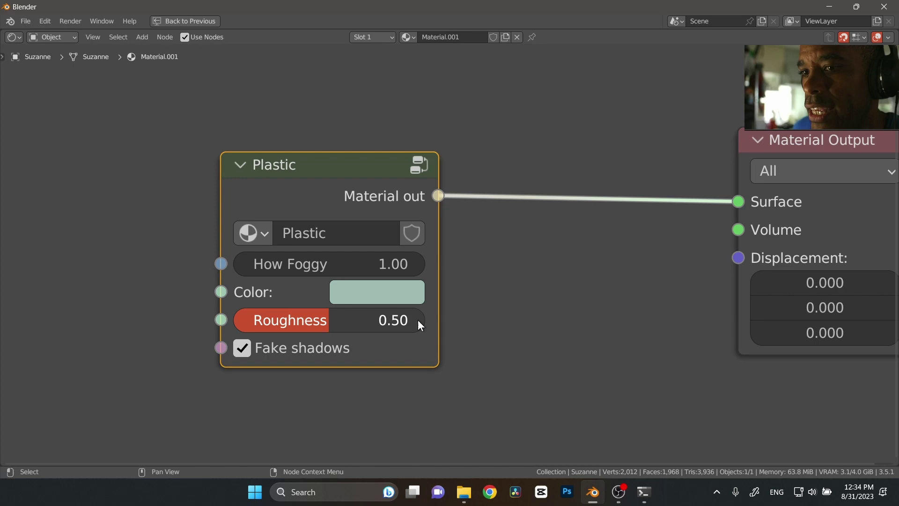
key(Tab)
scroll(422, 264, down, 5)
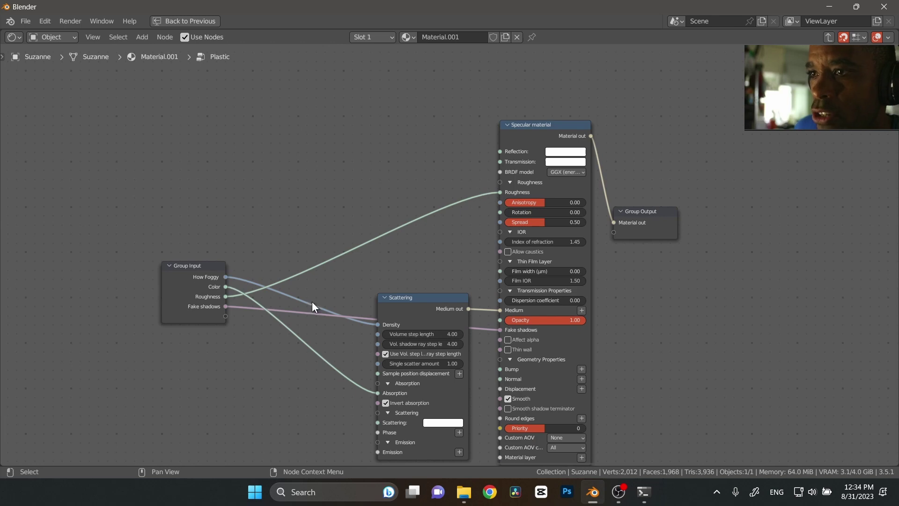
mouse_move(431, 313)
mouse_down()
mouse_move(424, 289)
mouse_move(424, 309)
mouse_up()
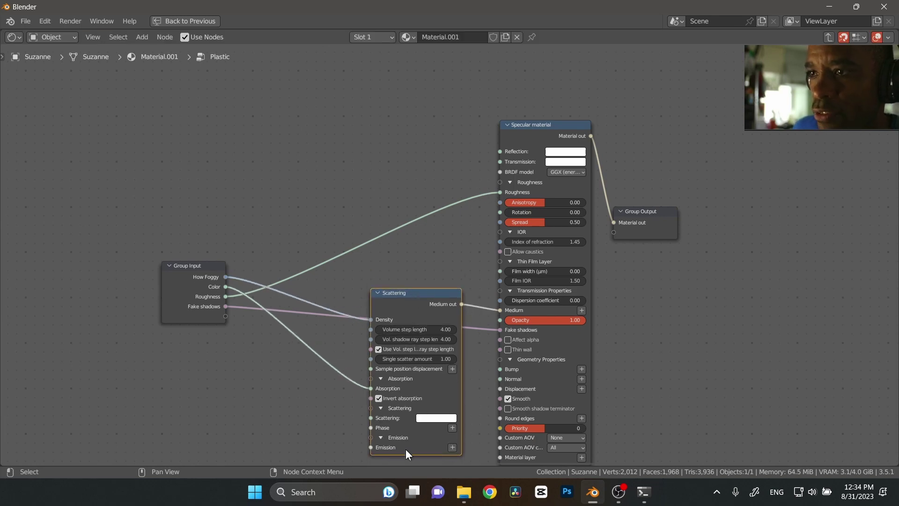
drag(425, 302, 426, 311)
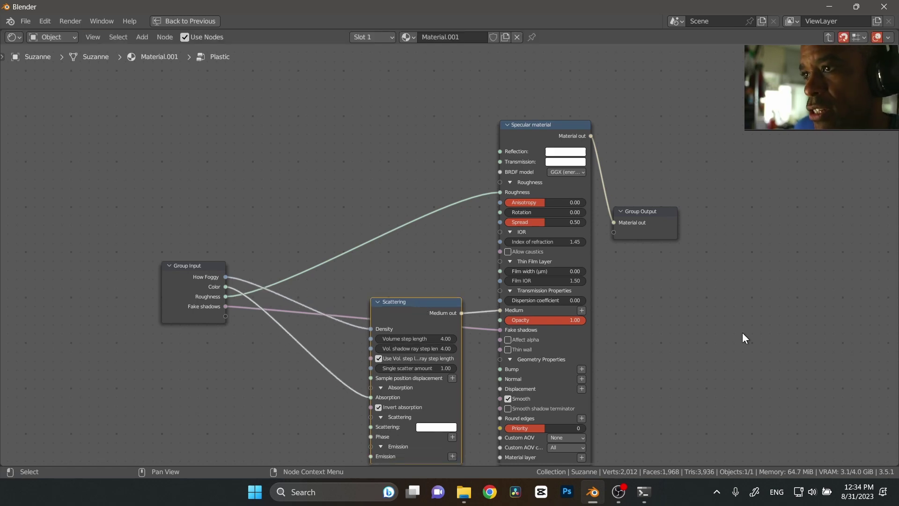
drag(647, 212, 666, 132)
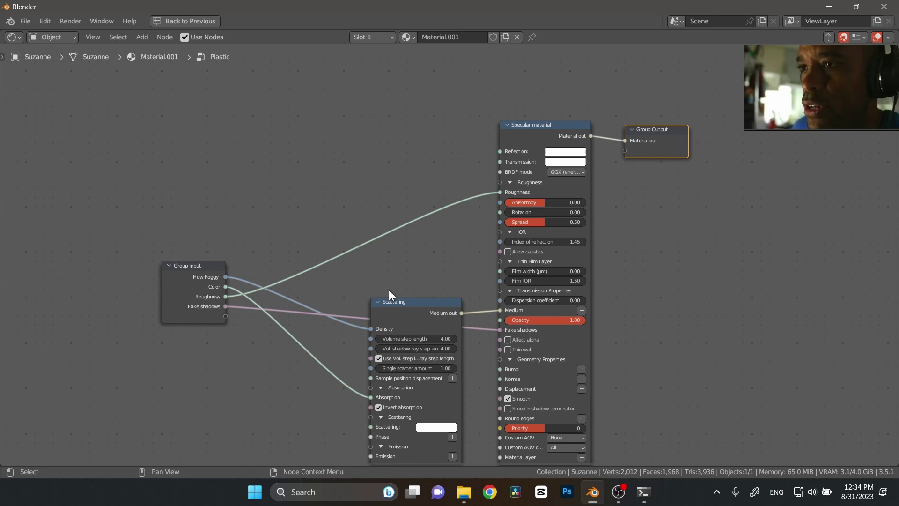
key(Tab)
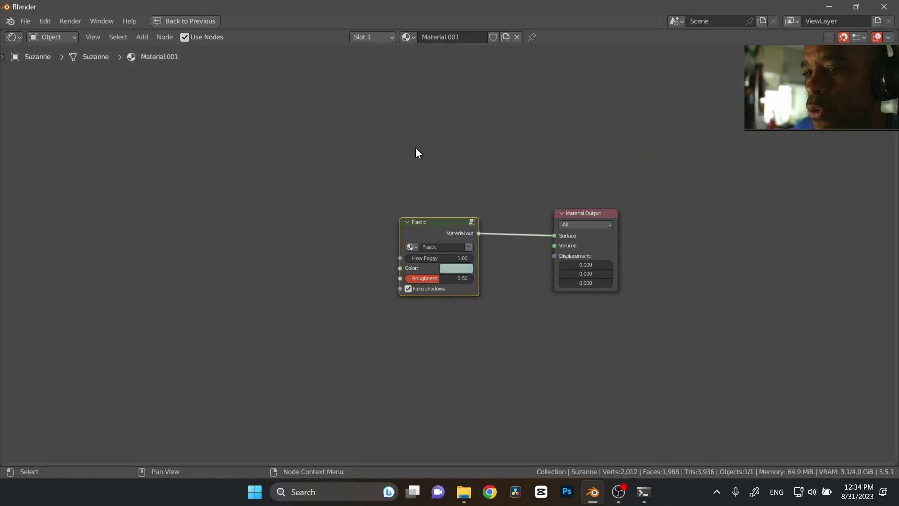
key(ctrl+space)
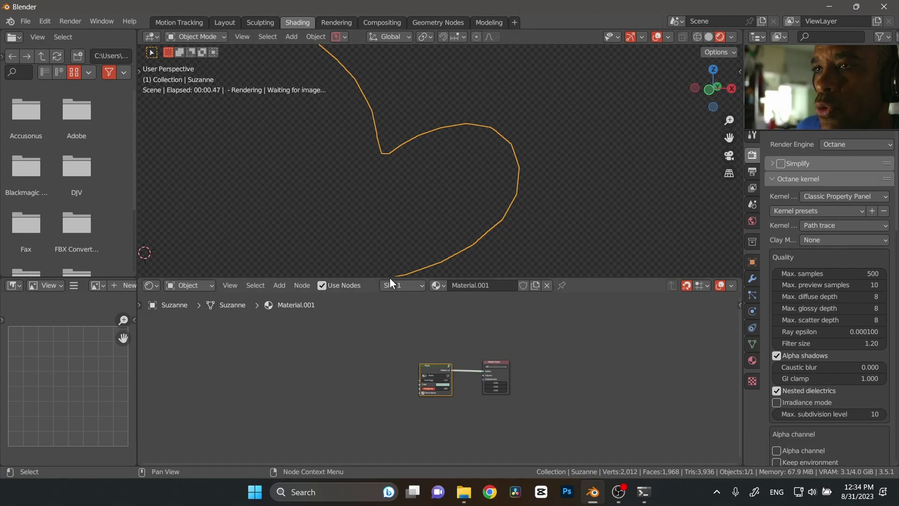
scroll(450, 360, up, 3)
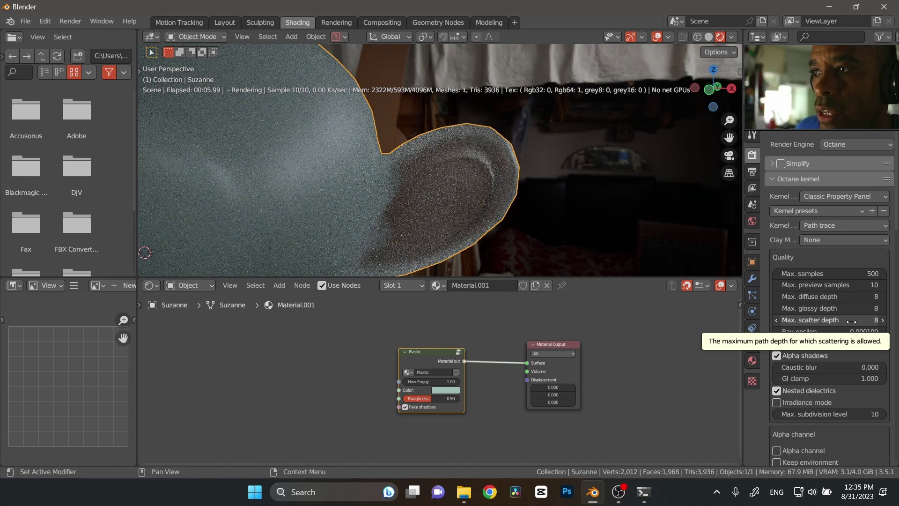
Set the Octane kernel's Max. preview samples to 100
click(845, 282)
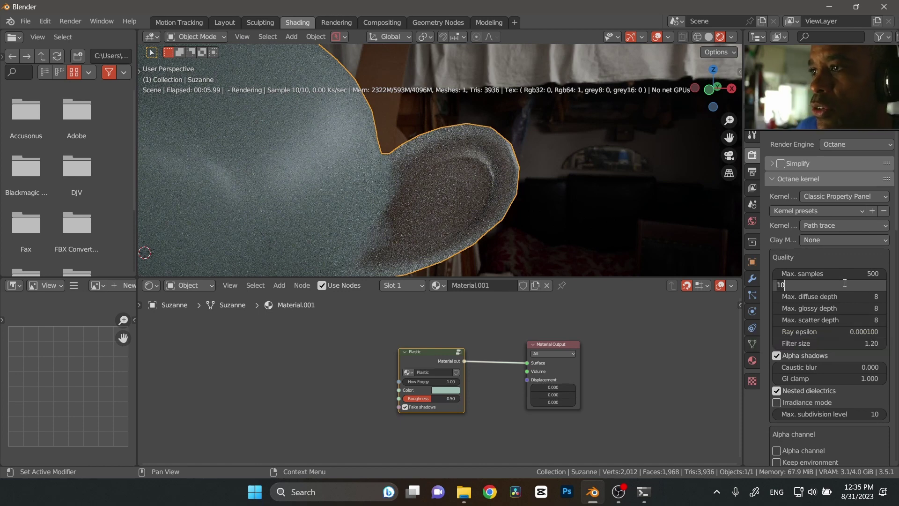
text(100)
key(Return)
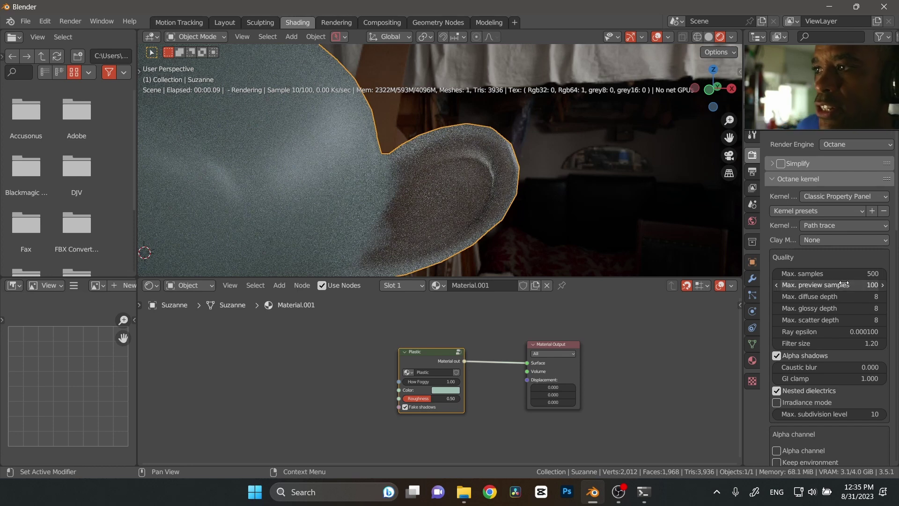
Try Max. scatter depth values of 18 and 20 in the Octane kernel quality settings
click(846, 321)
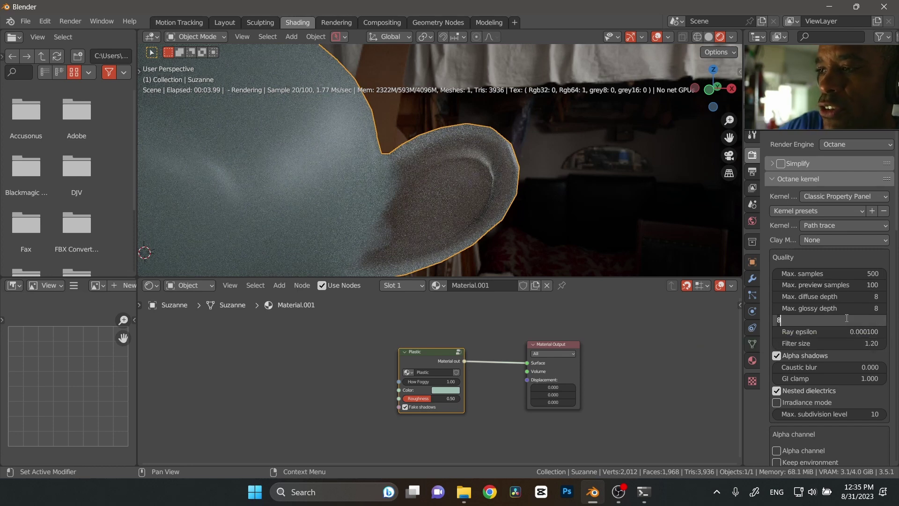
text(18)
key(Return)
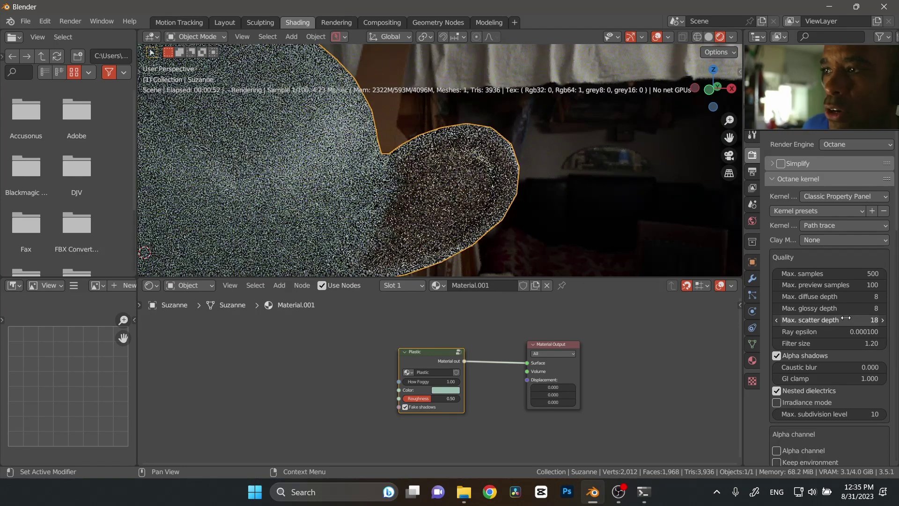
click(846, 320)
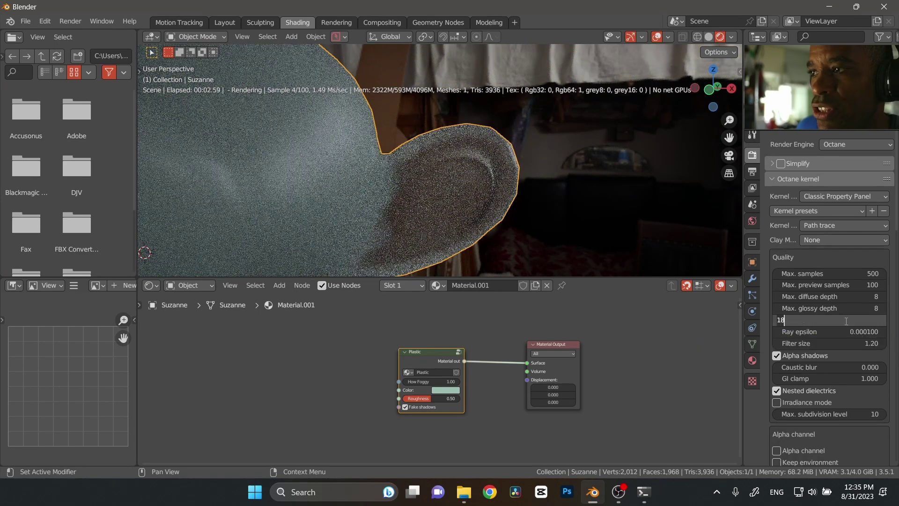
key(BackSpace)
key(BackSpace)
text(20)
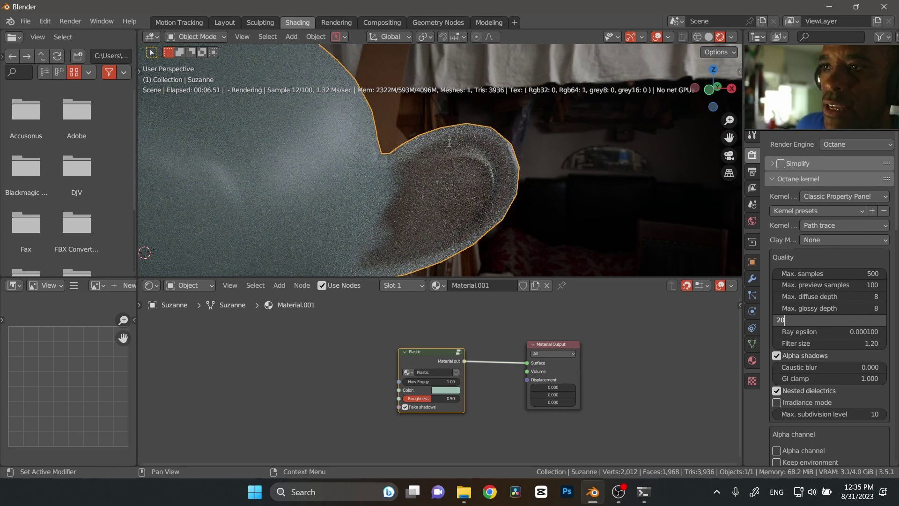
key(Return)
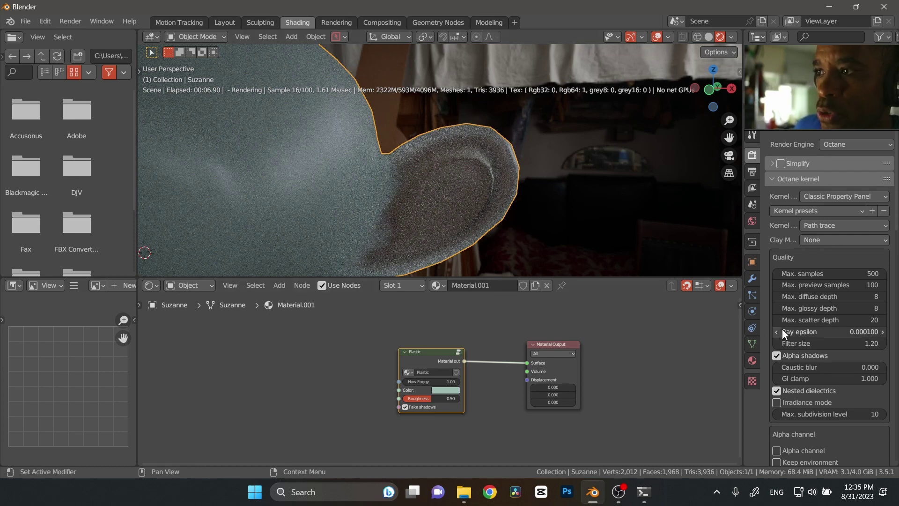
Set the Octane kernel's Max. scatter depth to 36
click(832, 320)
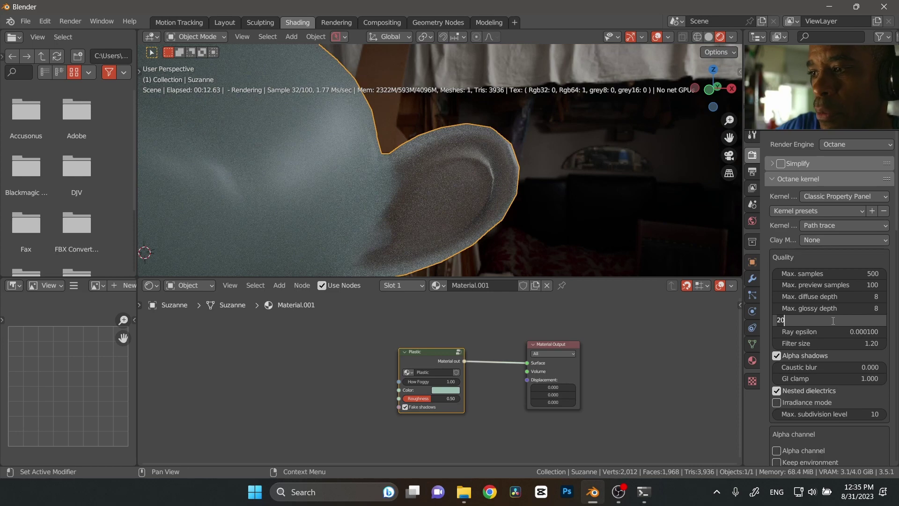
text(36)
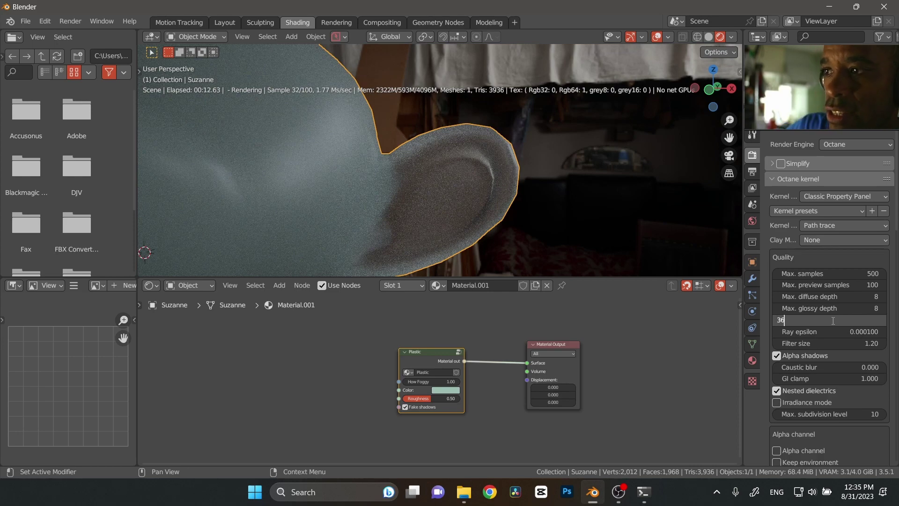
key(Return)
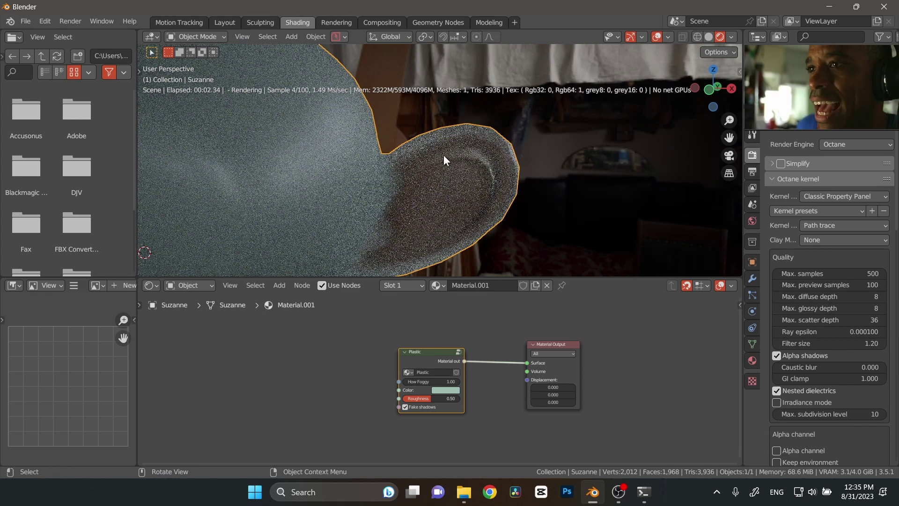
Set the Octane kernel's Max. glossy depth to 16
click(831, 313)
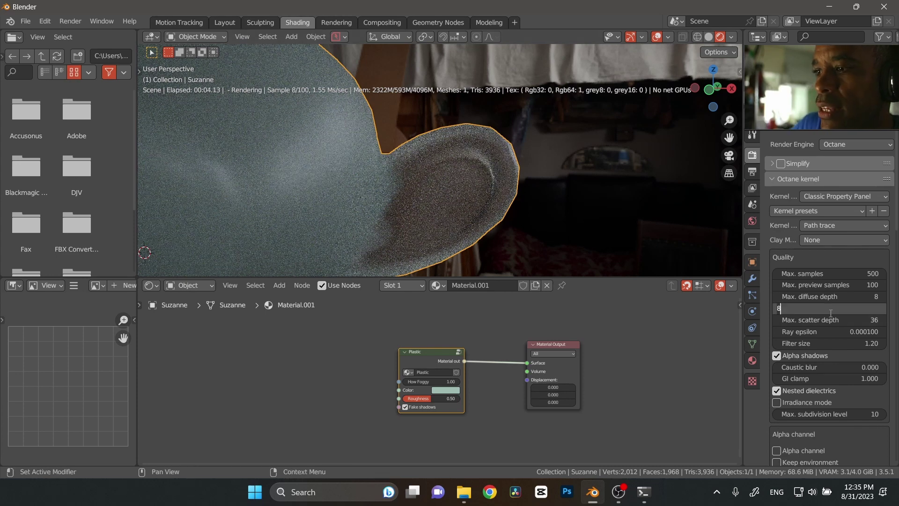
key(BackSpace)
text(16)
key(Return)
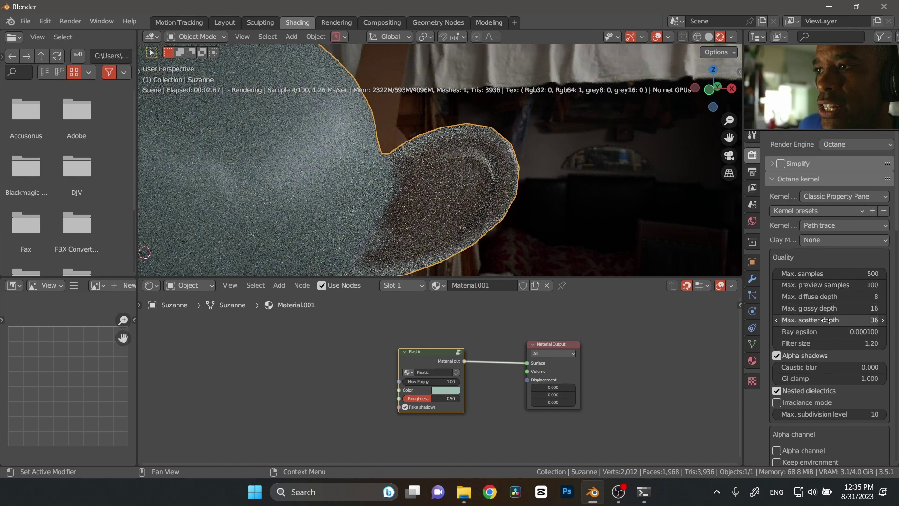
Switch the 3D viewport from rendered to solid shading with Suzanne's whole head in view
scroll(380, 166, down, 6)
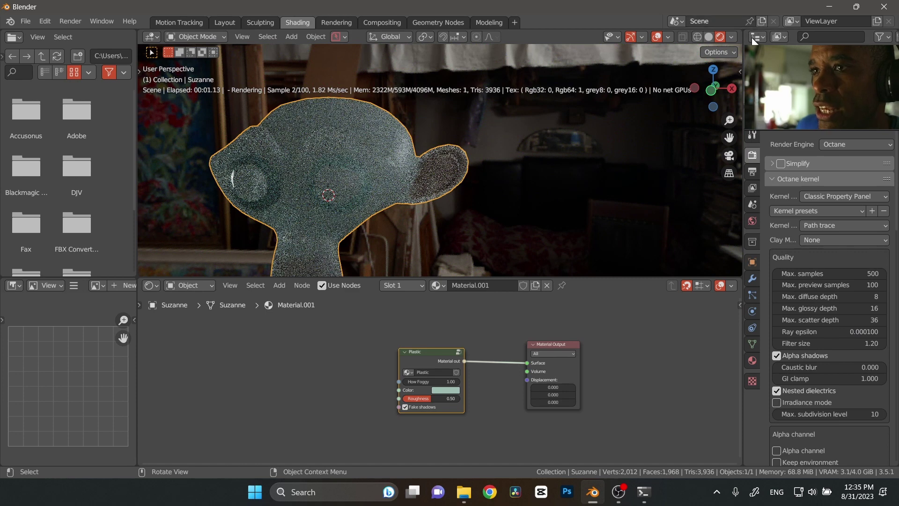
click(712, 36)
scroll(450, 359, up, 3)
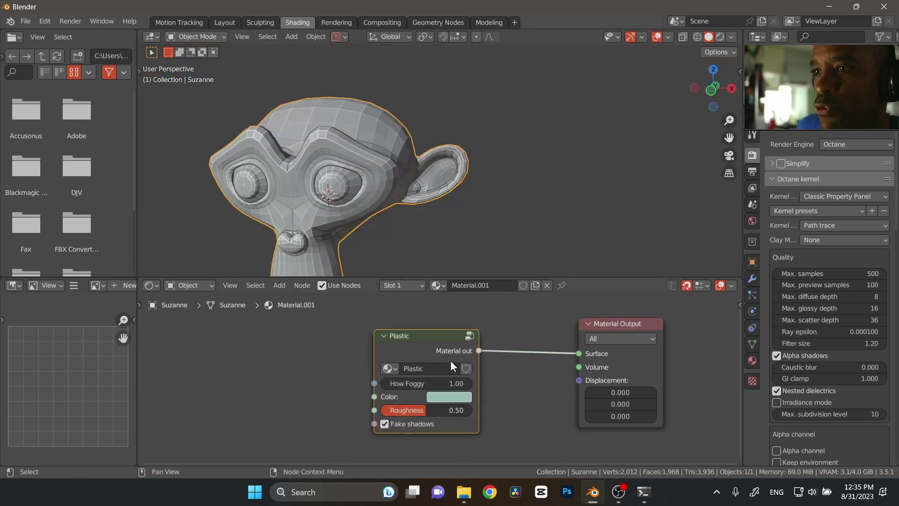